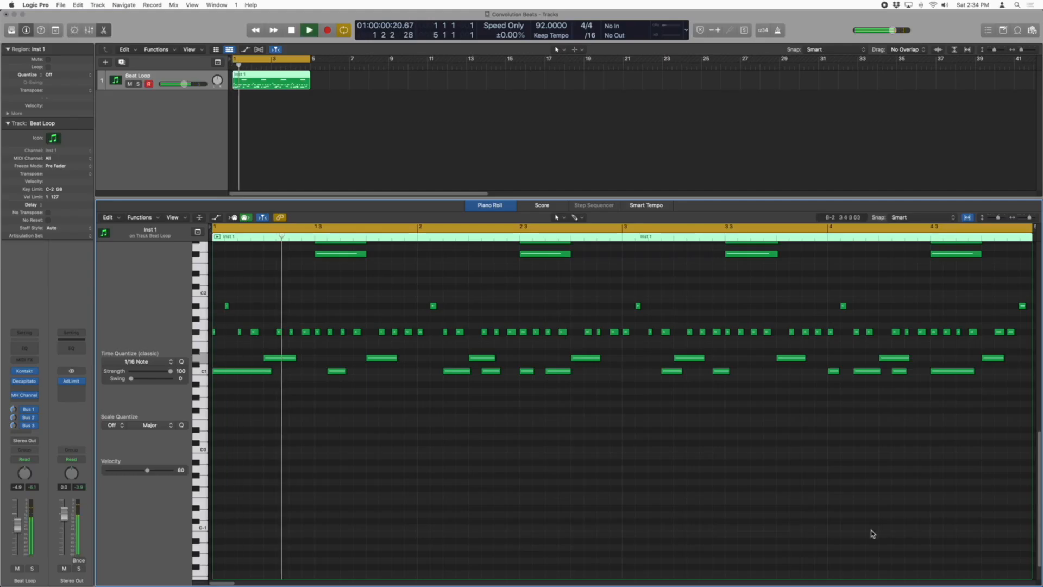
Stop playback and show the mixer in place of the Piano Roll
scroll(873, 531, "up", 1)
scroll(994, 355, "up", 5)
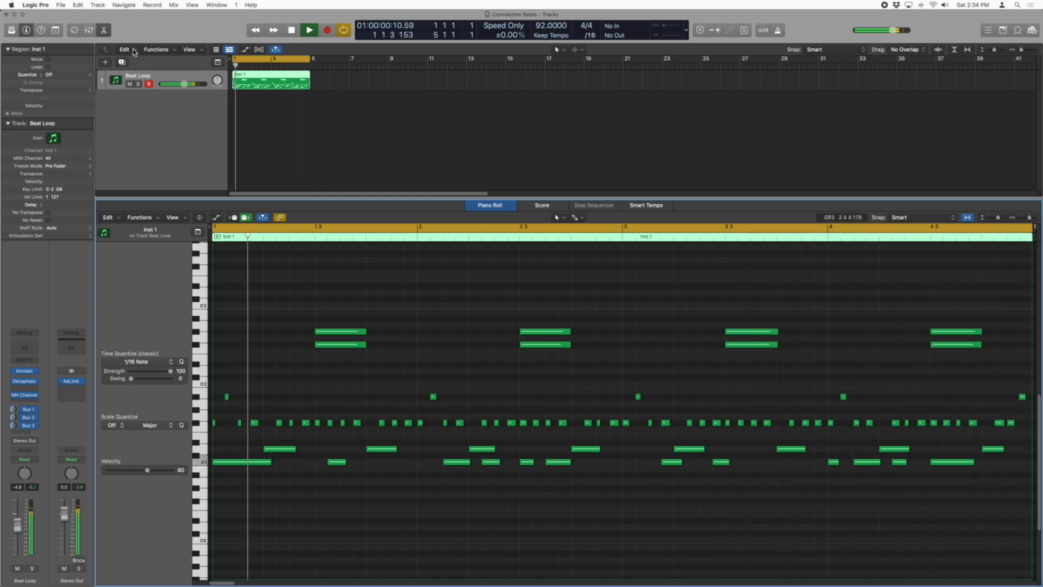
key("x")
key("space")
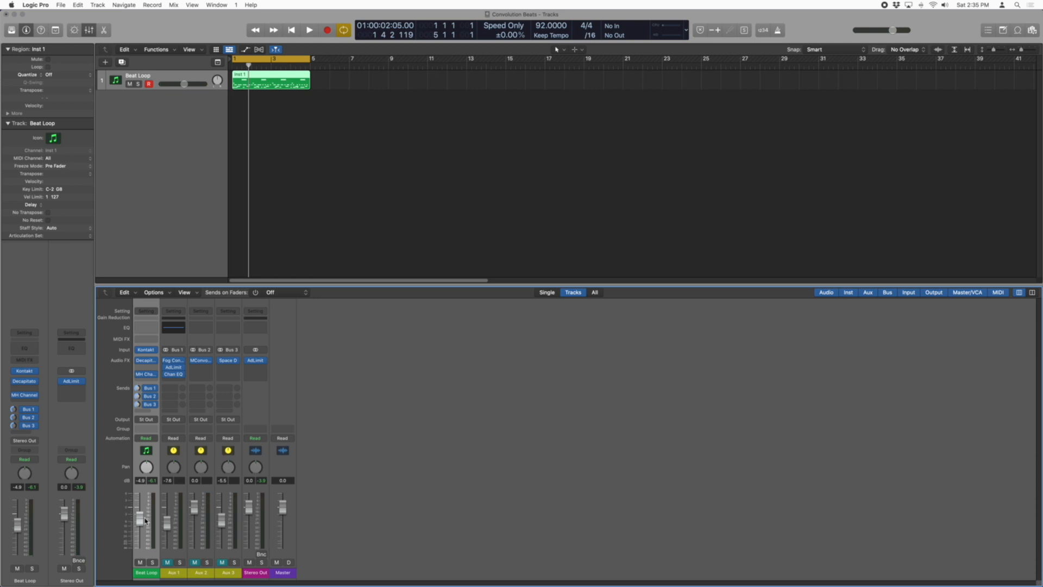
Lower the Beat Loop volume fader to -∞ dB, and unmute Aux 1 with its Fog Convolver plug-in opened
left_click_drag(18, 525, 17, 553)
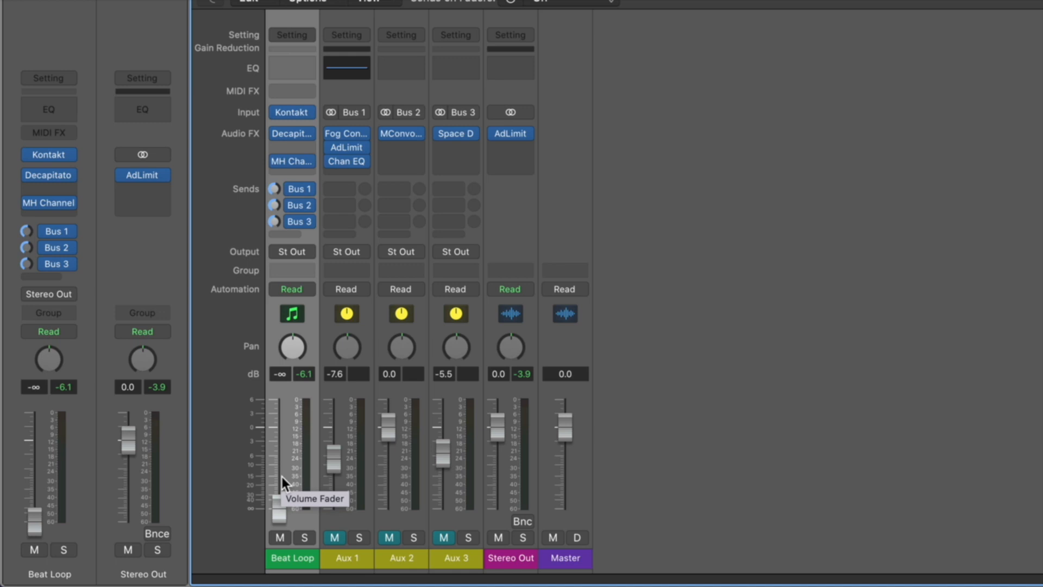
left_click(332, 543)
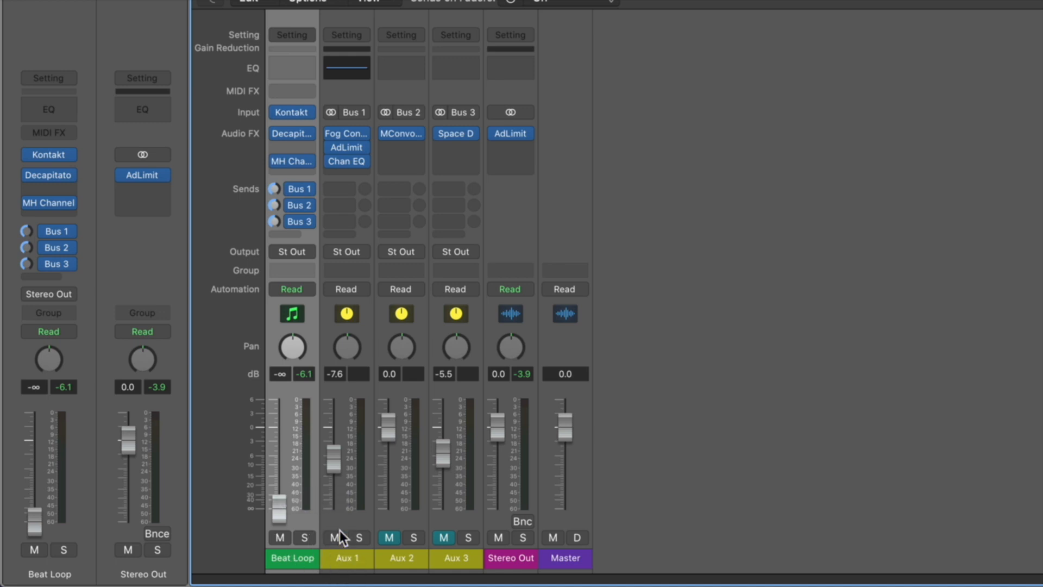
left_click(346, 133)
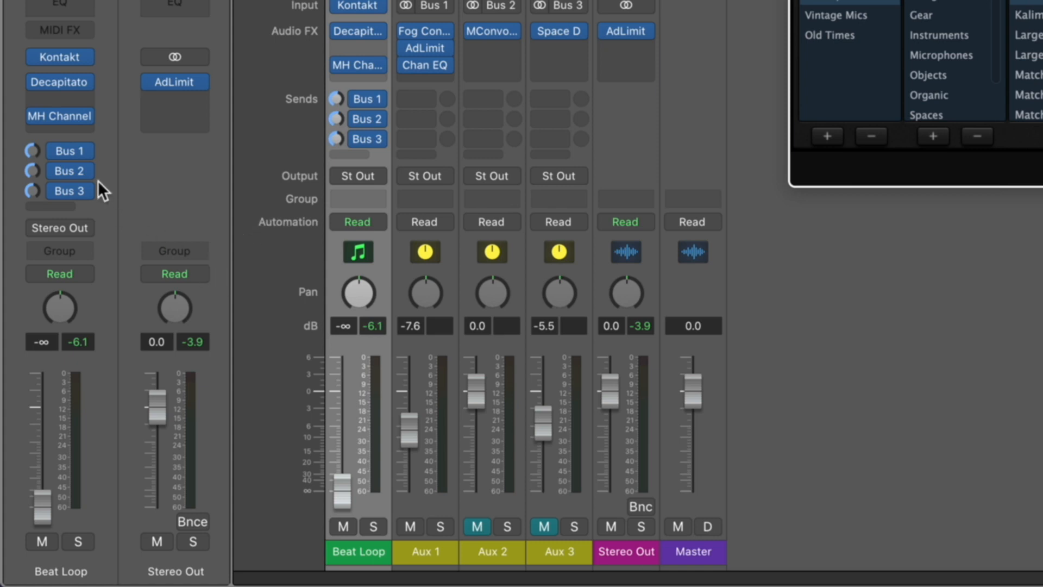
Check the send mode of Bus 1 on the Beat Loop channel while its fader stays fully down
left_click(91, 152)
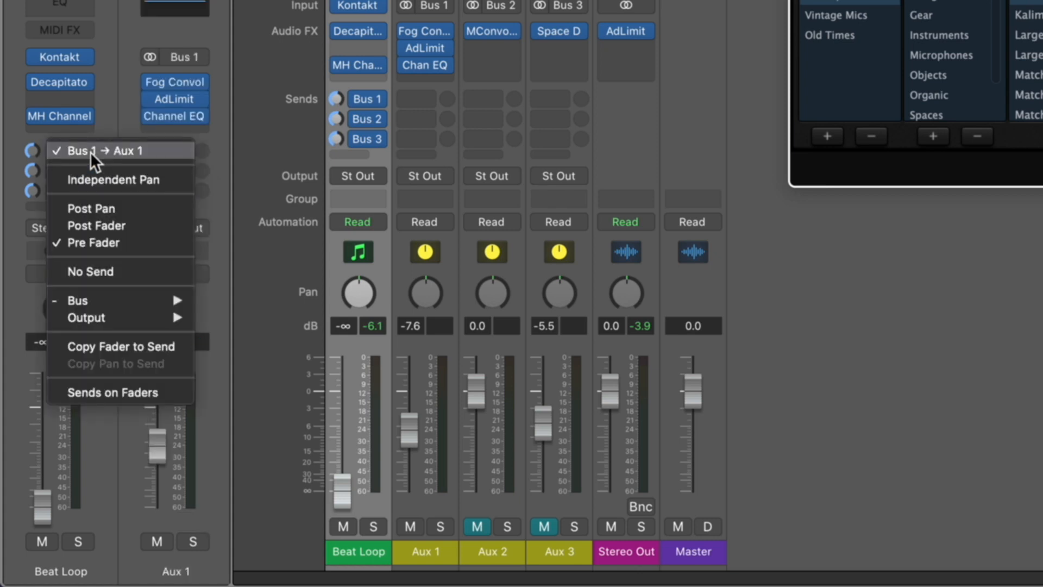
left_click(102, 98)
left_click_drag(38, 486, 36, 543)
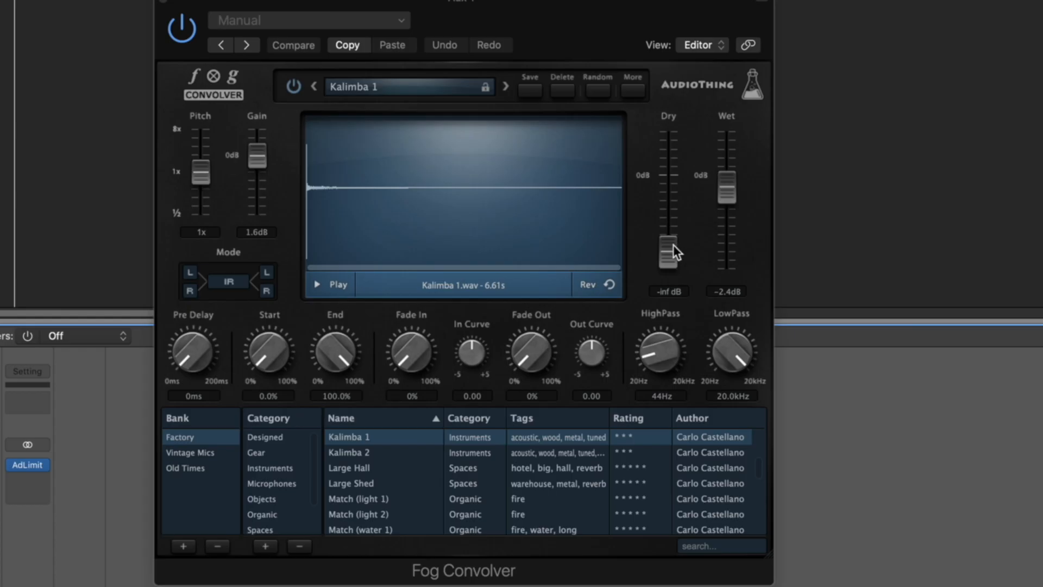
Audition the Kalimba 1 and Kalimba 2 impulse responses in Fog Convolver with the Dry level at -inf dB
left_click_drag(673, 244, 657, 327)
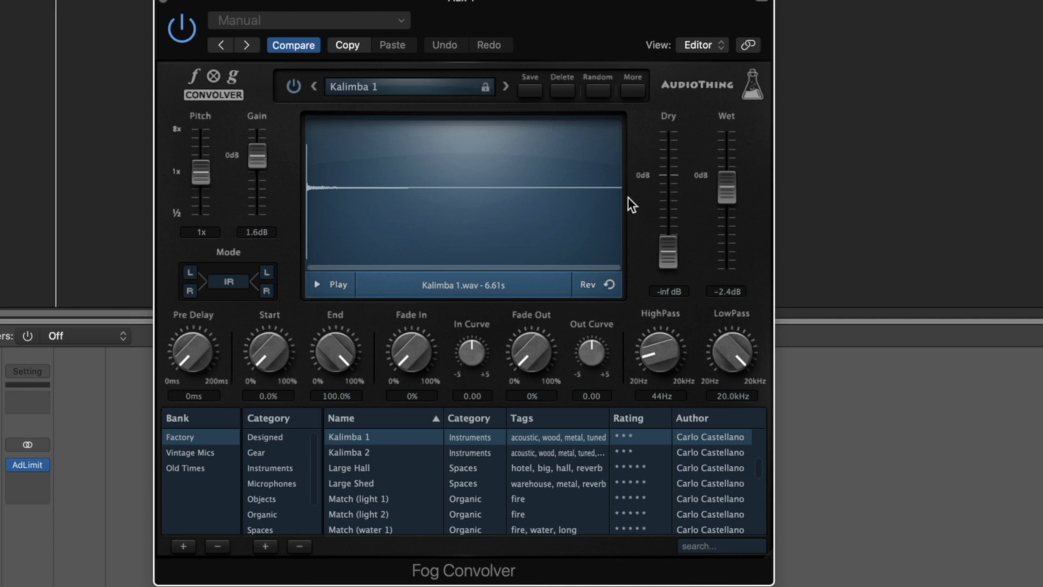
left_click_drag(667, 256, 659, 350)
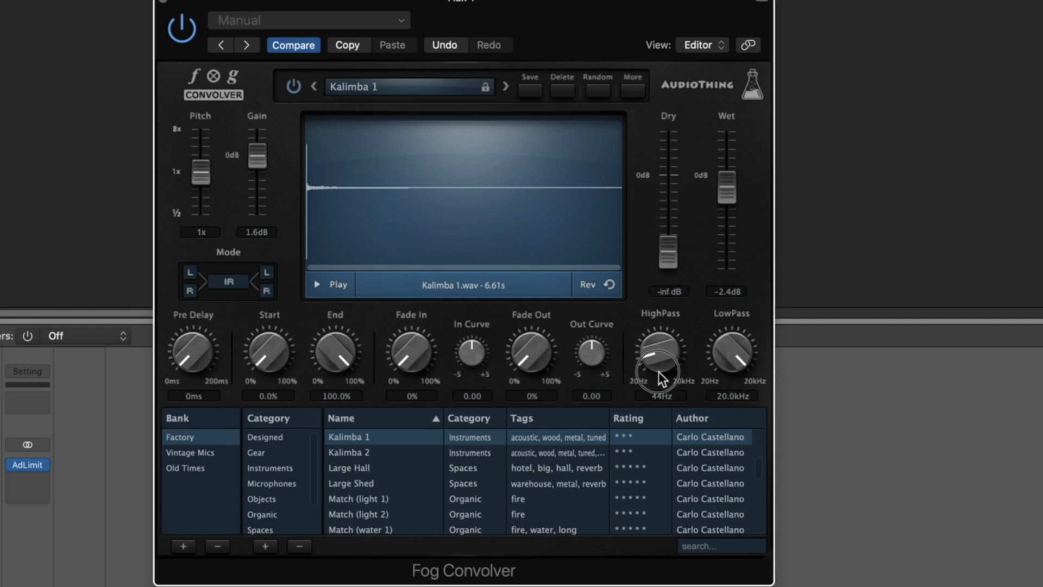
left_click(506, 86)
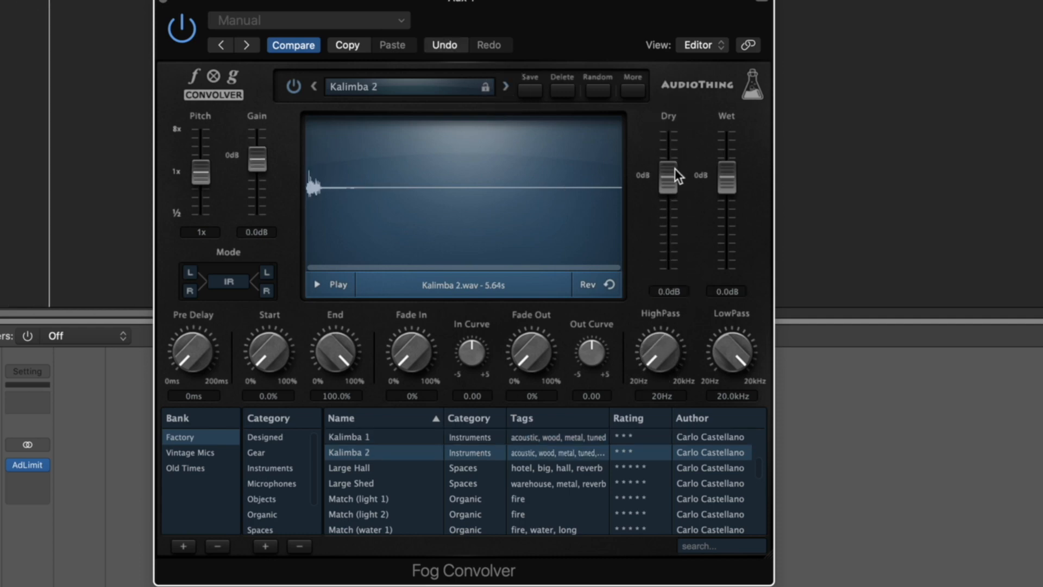
left_click_drag(673, 172, 660, 435)
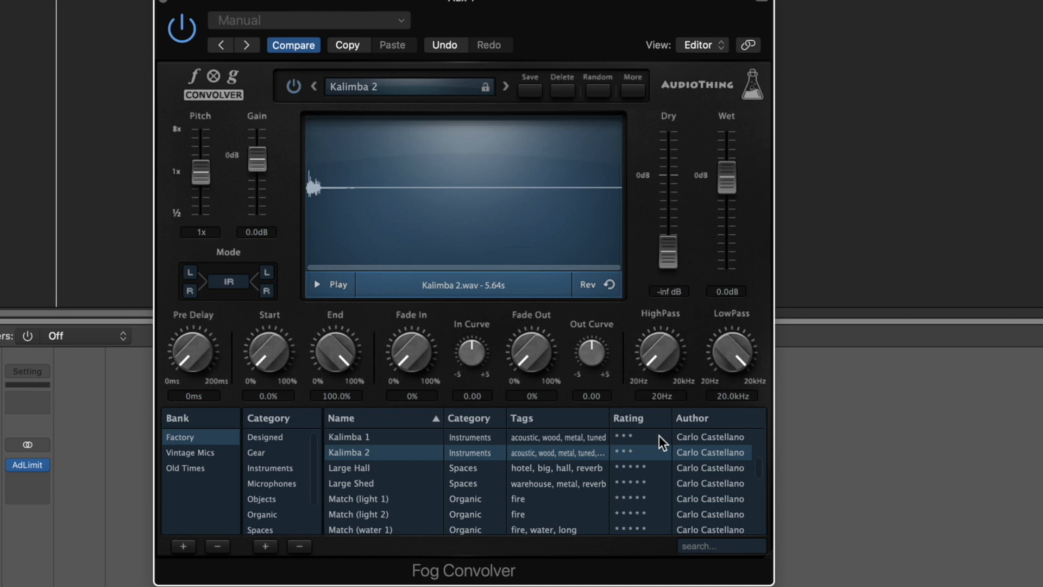
Step through the Large Hall, Large Shed and Match (light 1) presets in Fog Convolver
left_click(507, 85)
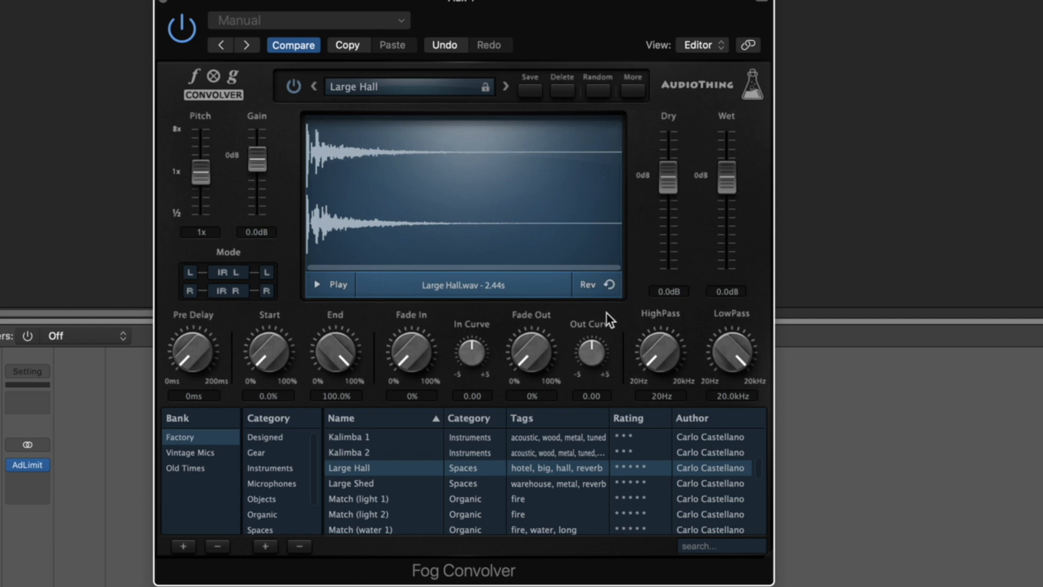
left_click(504, 88)
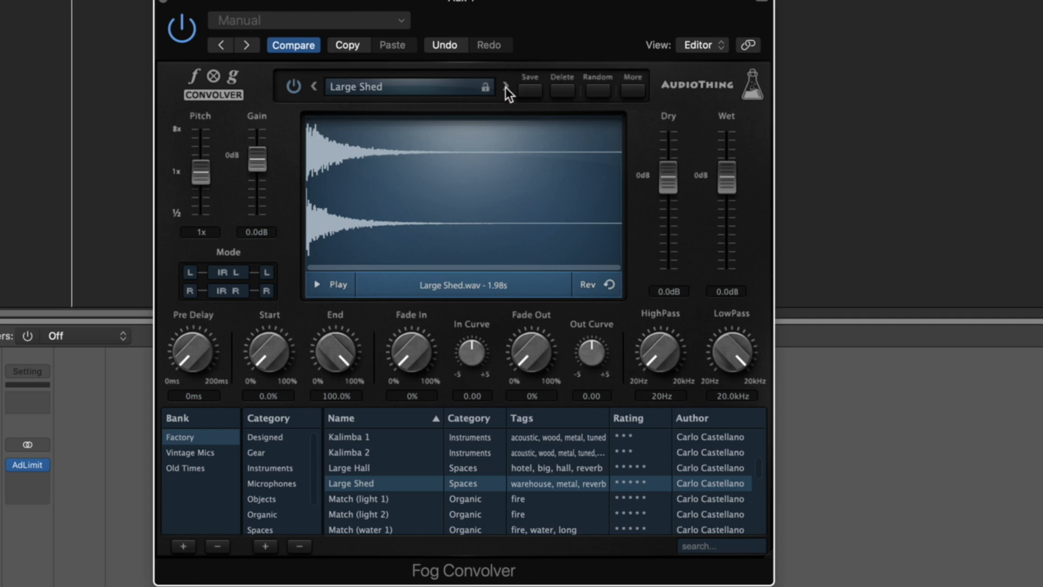
left_click(505, 87)
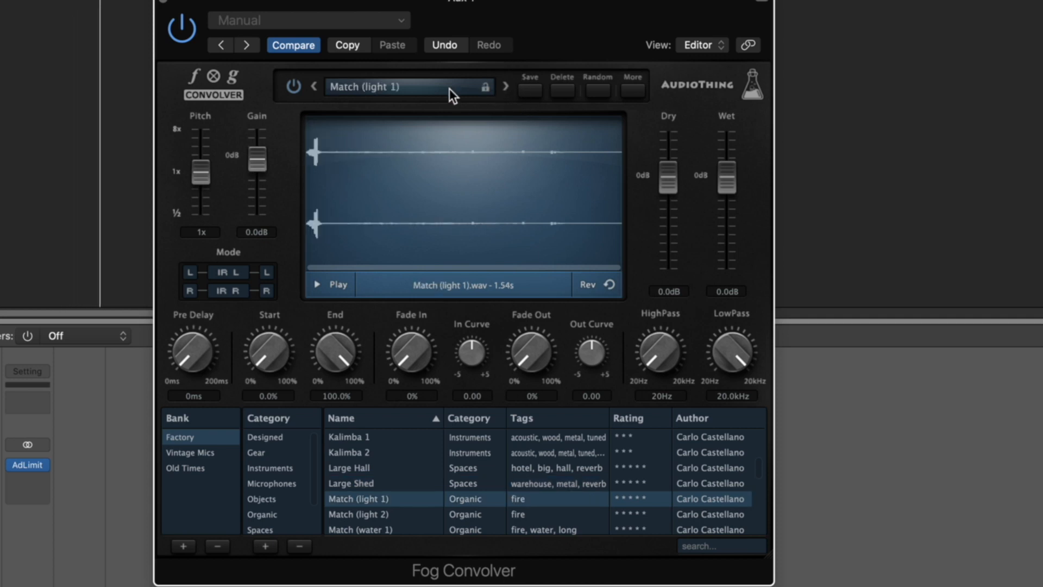
Load the Packing Peanuts 1 preset and lower its Dry level to -inf dB
left_click(433, 89)
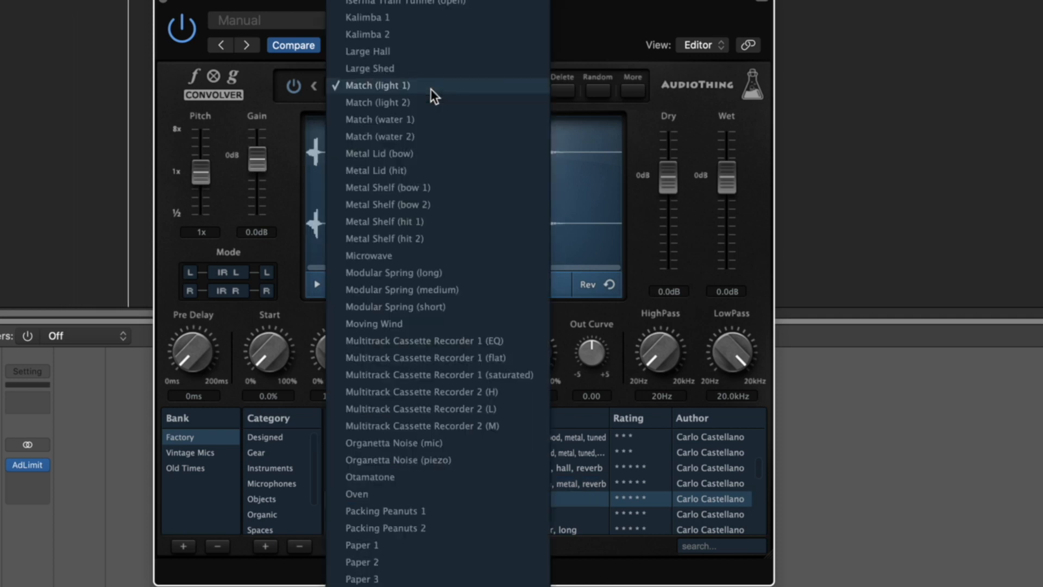
left_click(413, 509)
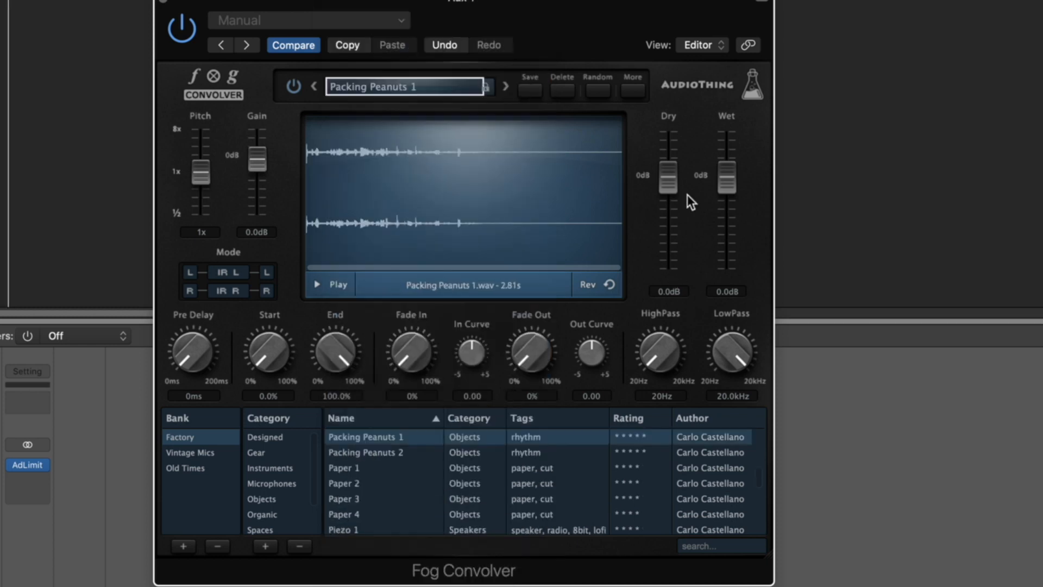
left_click_drag(666, 217, 667, 271)
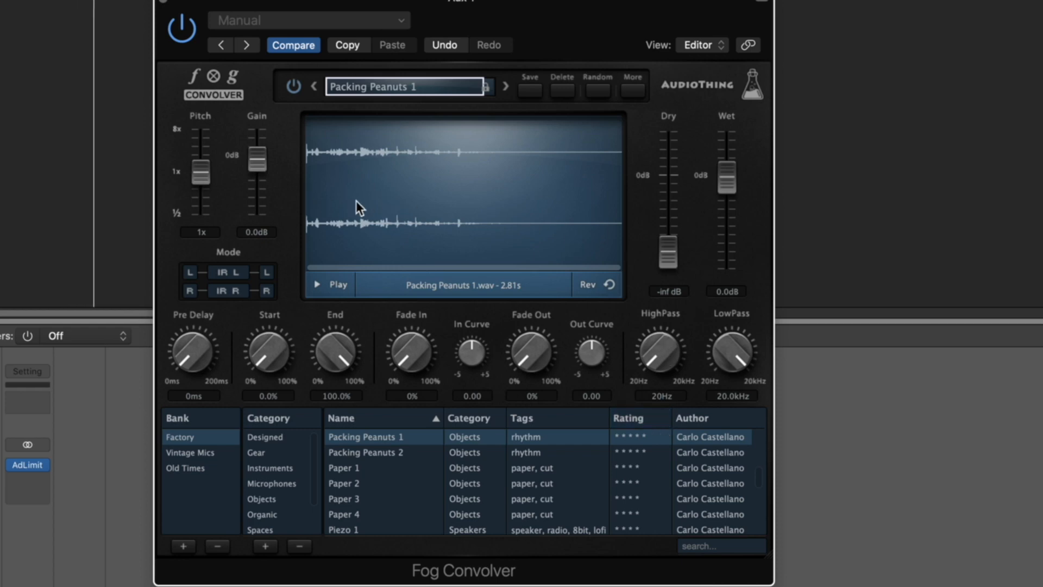
Audition the Radio (spike short) preset with Dry at -inf dB, and load the CB Radio preset
left_click(457, 88)
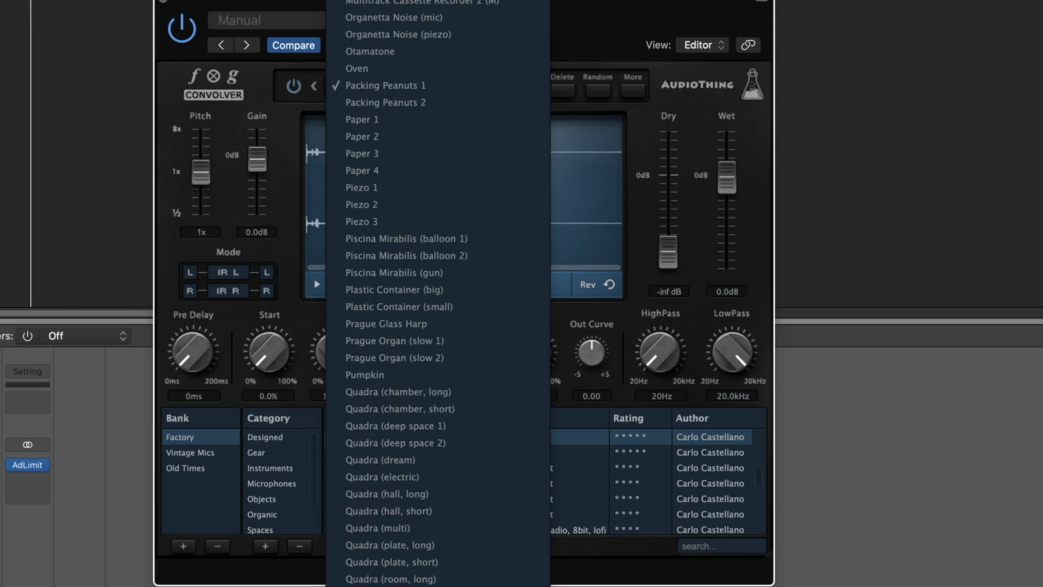
left_click(446, 585)
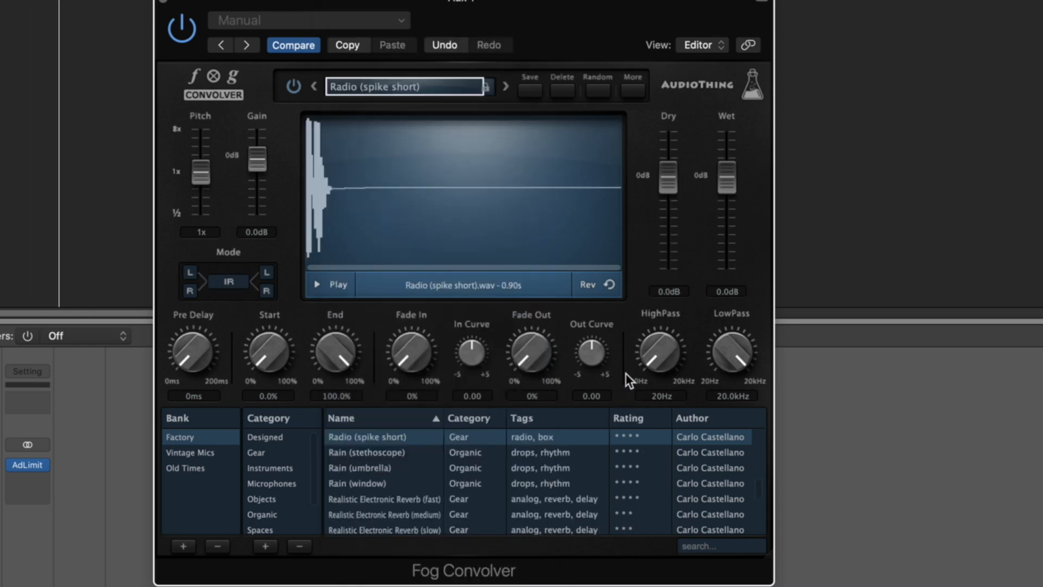
left_click_drag(667, 185, 680, 431)
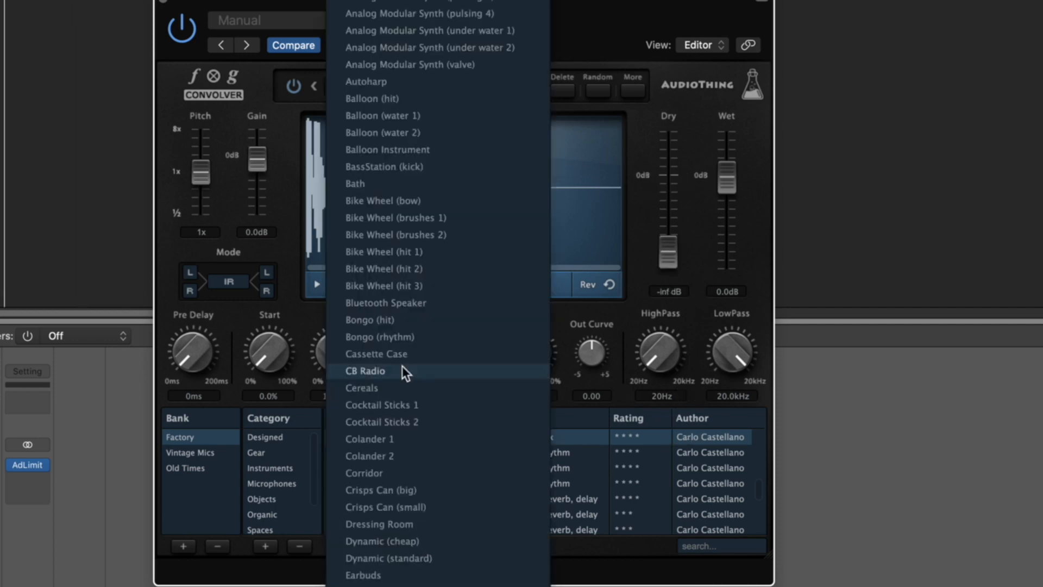
left_click(402, 370)
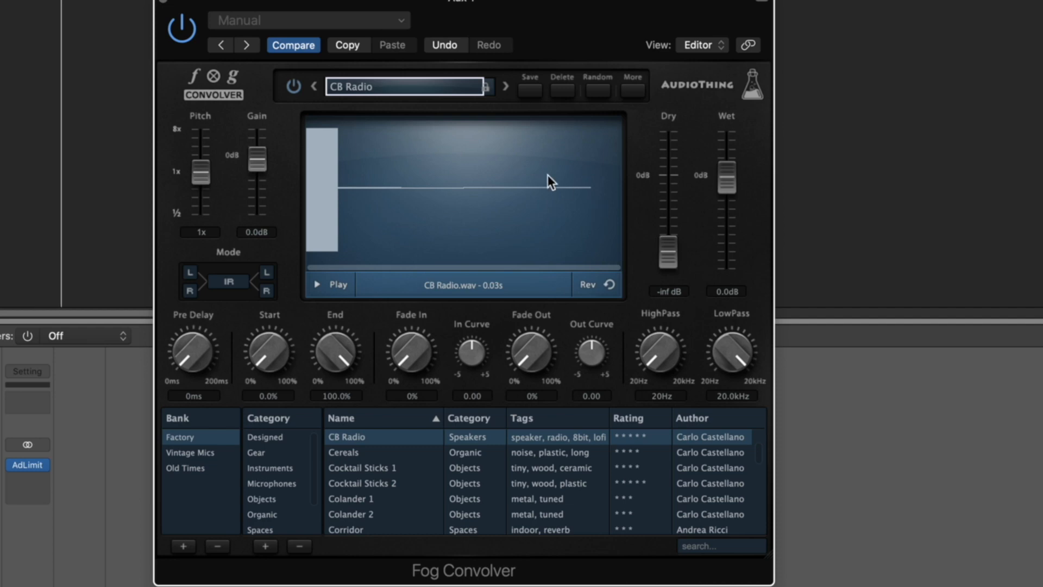
Load the Eggshell 1 preset with Dry at -inf dB, and close the Fog Convolver window
left_click(320, 87)
left_click(389, 361)
left_click(670, 184)
left_click_drag(671, 183, 671, 343)
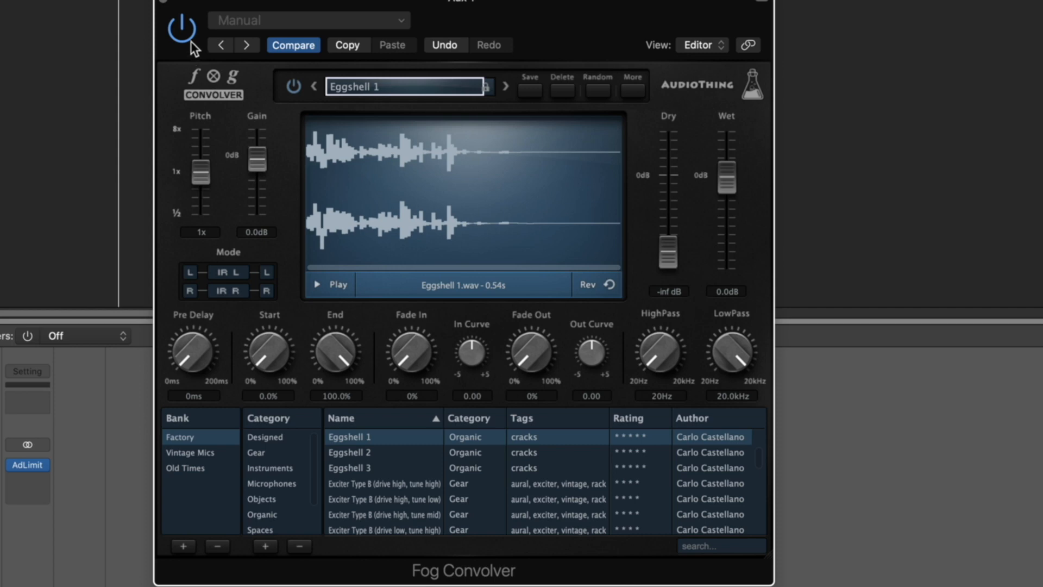
left_click(167, 3)
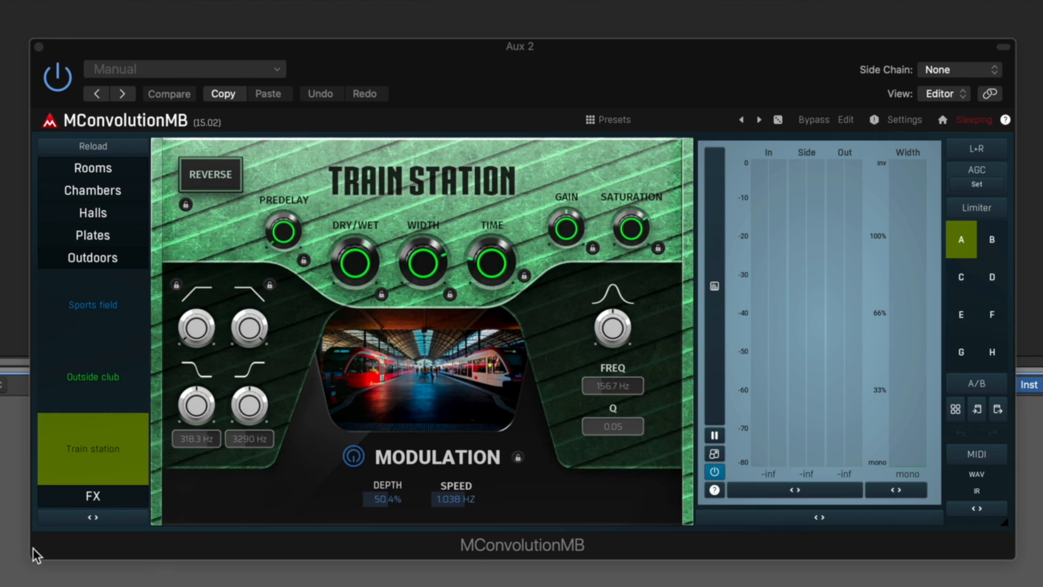
Start playback and sweep the Train Station preset's Dry/Wet in MConvolutionMB down to 0.00% and back up
key("space")
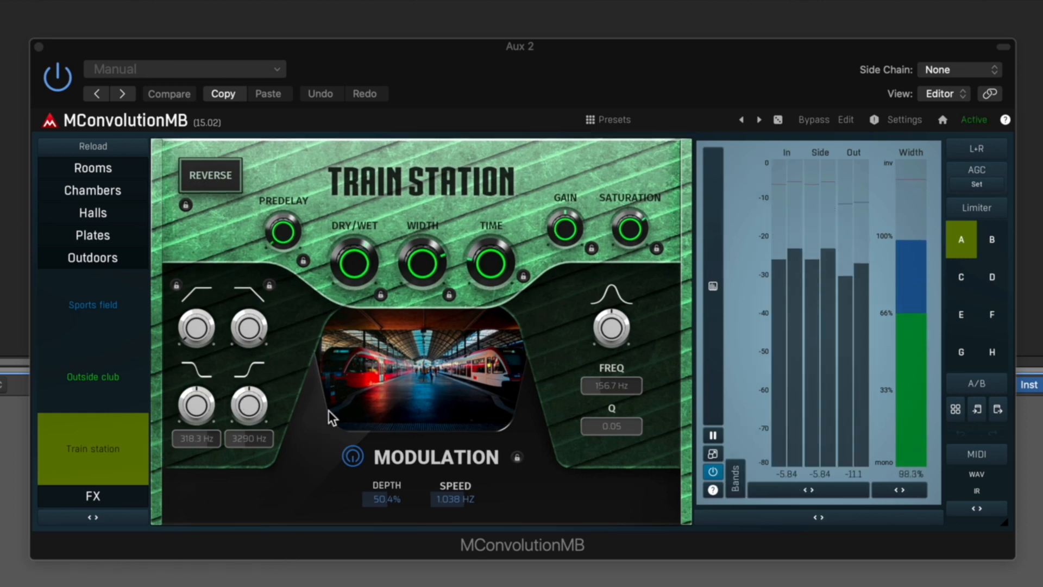
left_click_drag(354, 264, 384, 543)
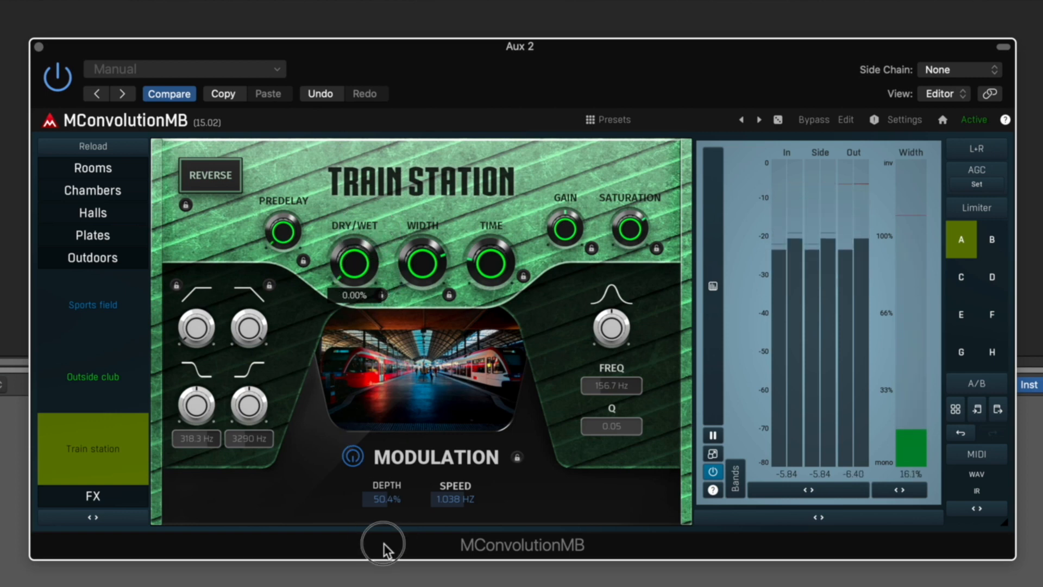
left_click_drag(384, 543, 379, 302)
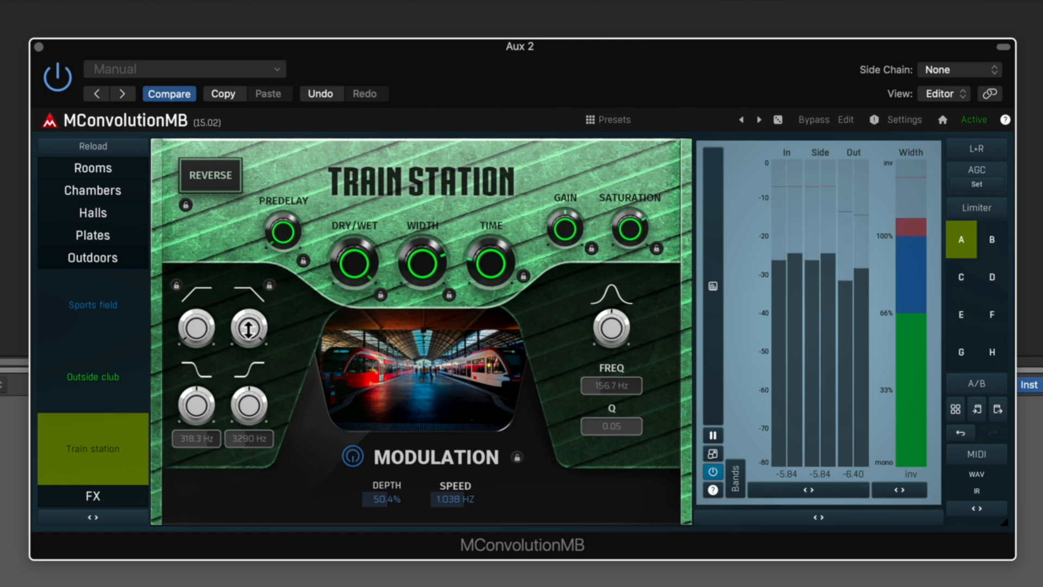
Audition the Outside club and Sports field presets, and load Computer speaker from the FX category
left_click(113, 376)
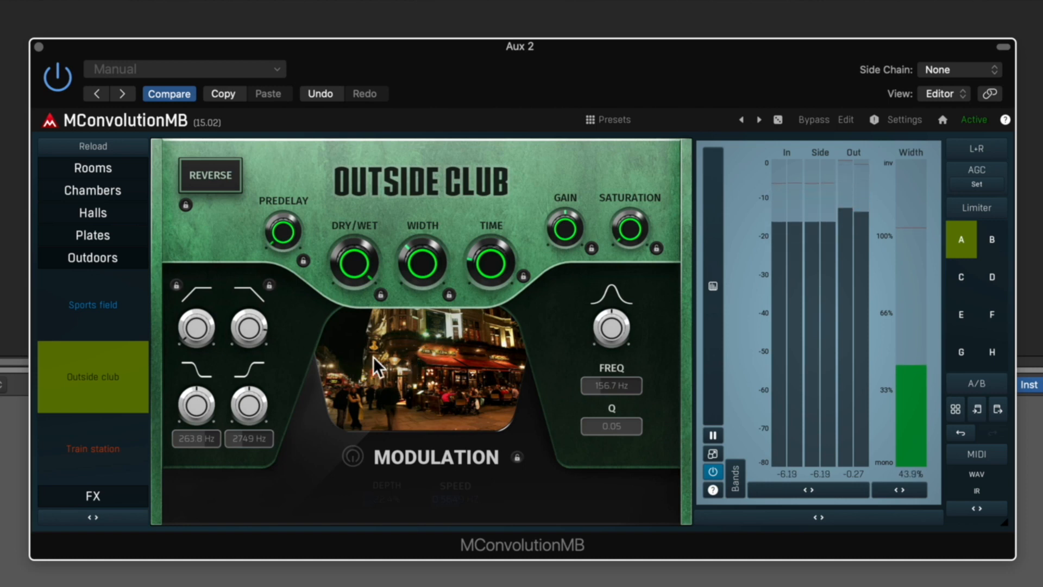
left_click(121, 319)
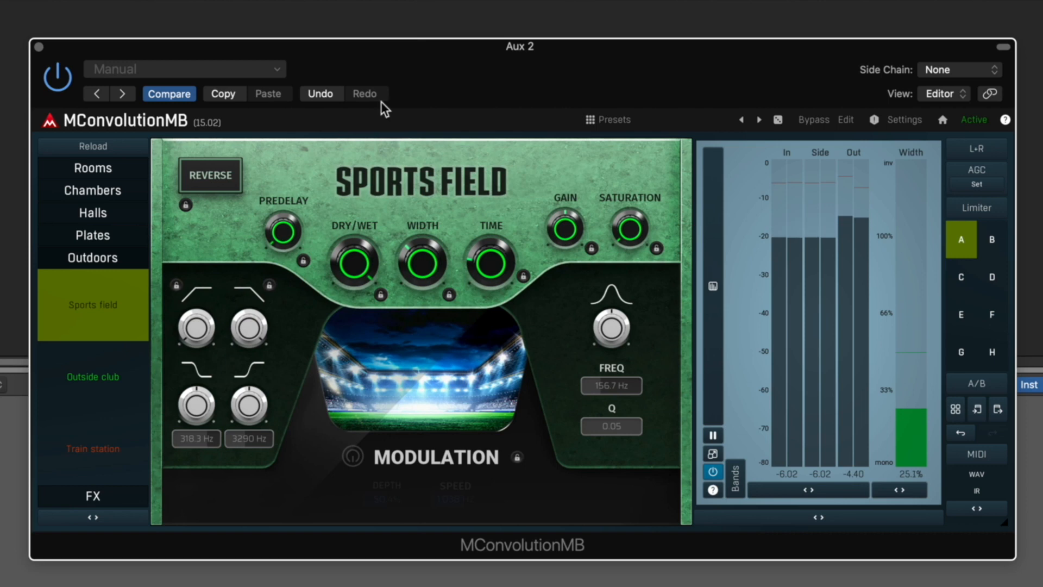
left_click(84, 495)
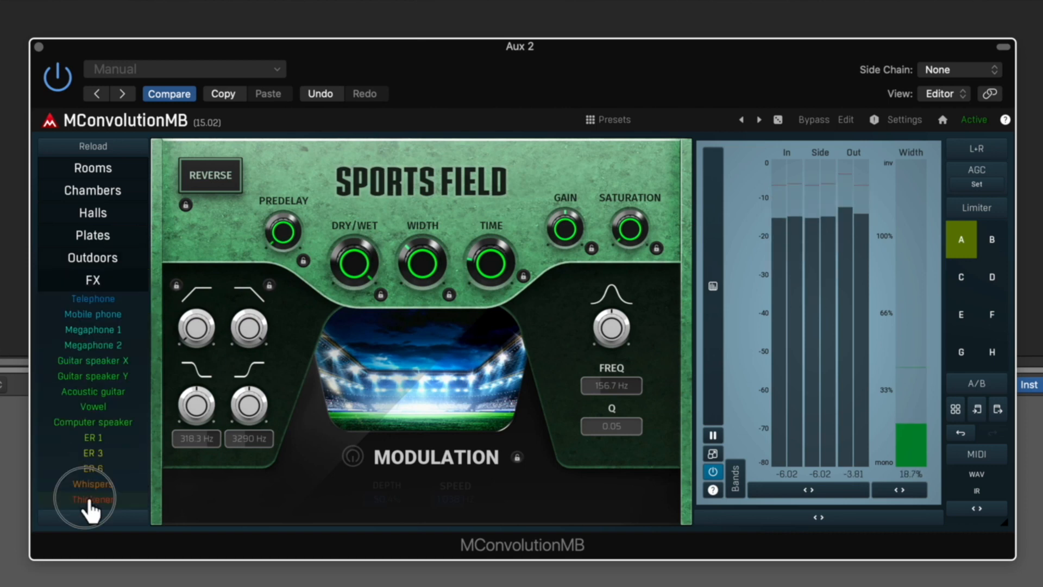
left_click(98, 422)
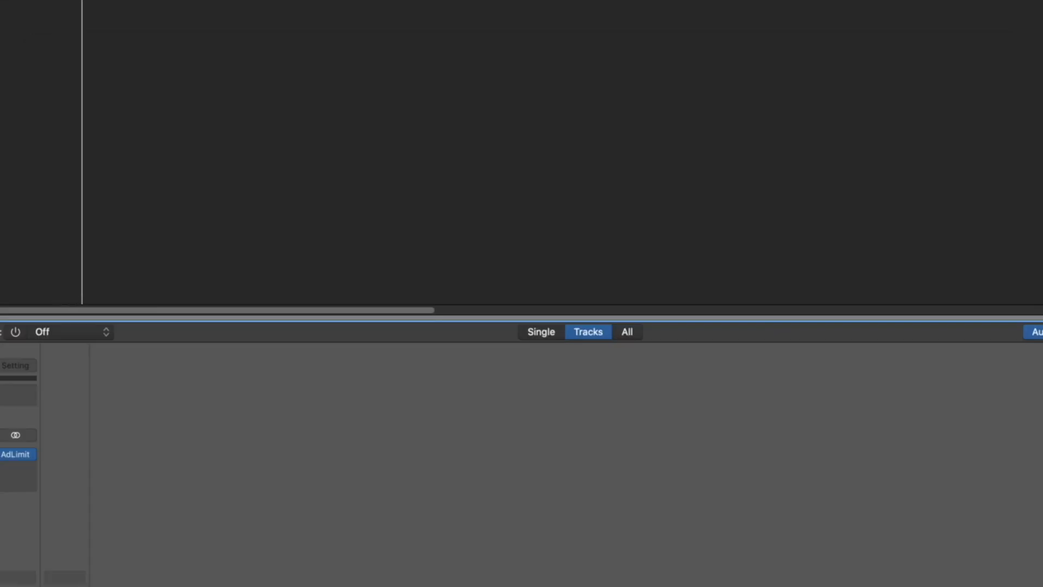
Open Space Designer on Aux 3 and load the 04.0s Old Forest Long preset from the Large Spaces outdoor presets
left_click(2, 453)
left_click(247, 414)
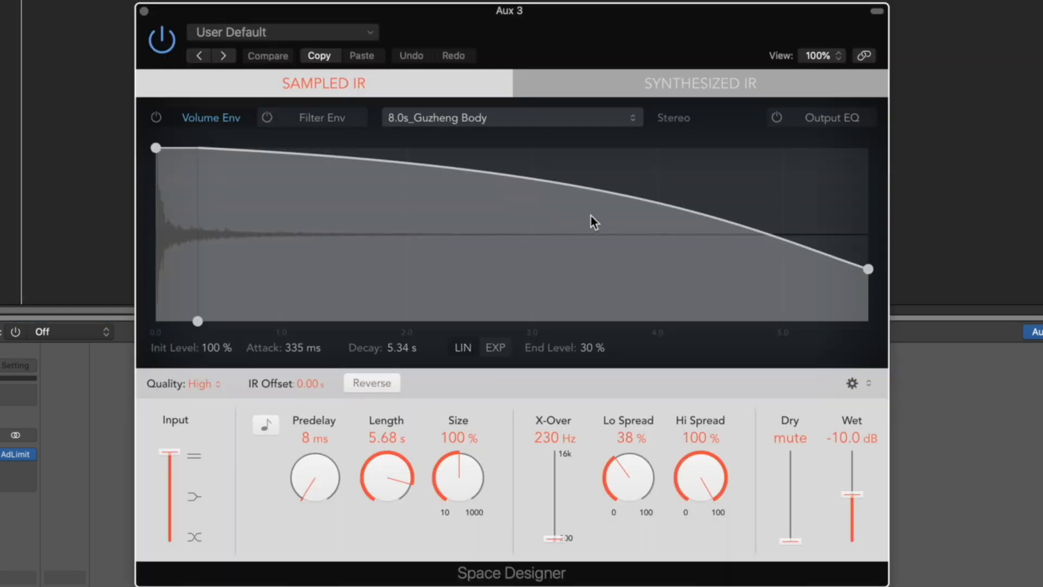
left_click(337, 35)
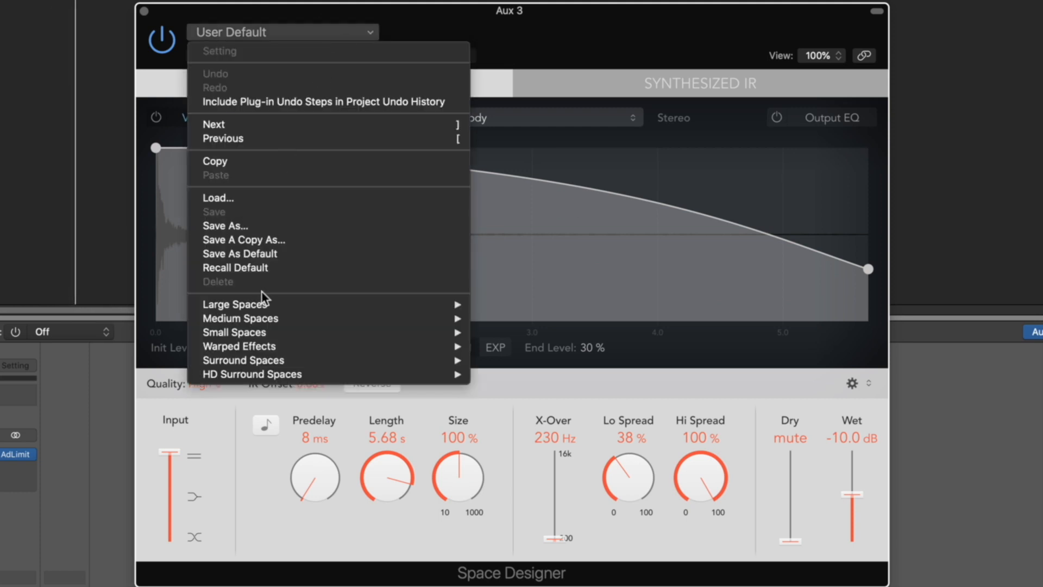
mouse_move(262, 303)
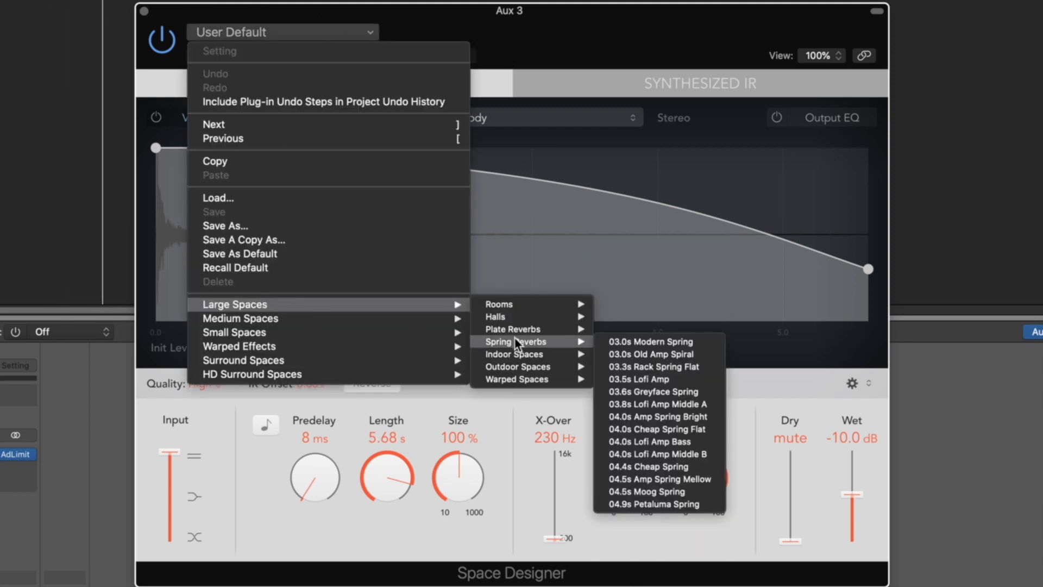
mouse_move(526, 360)
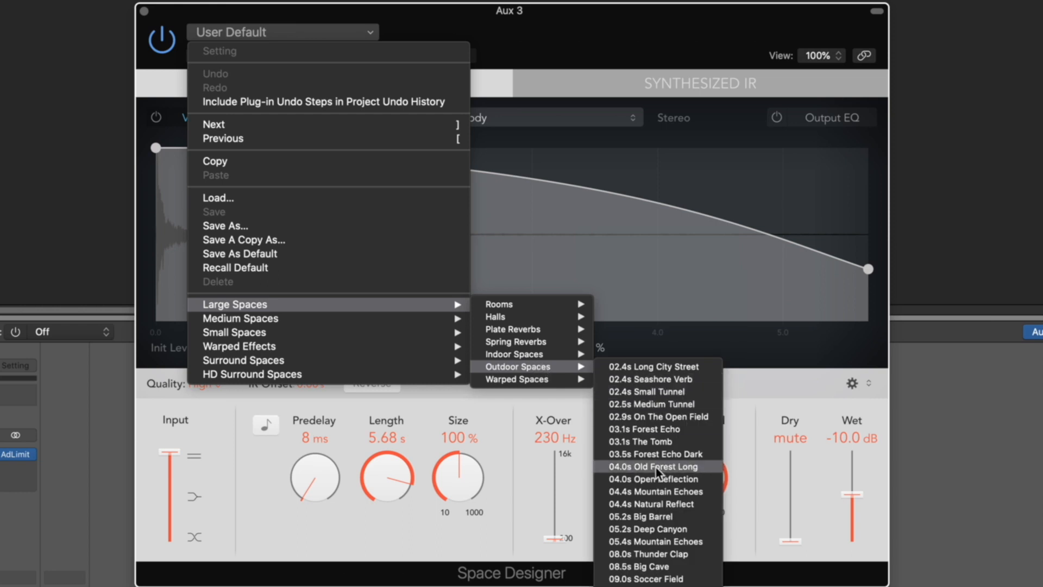
left_click(656, 467)
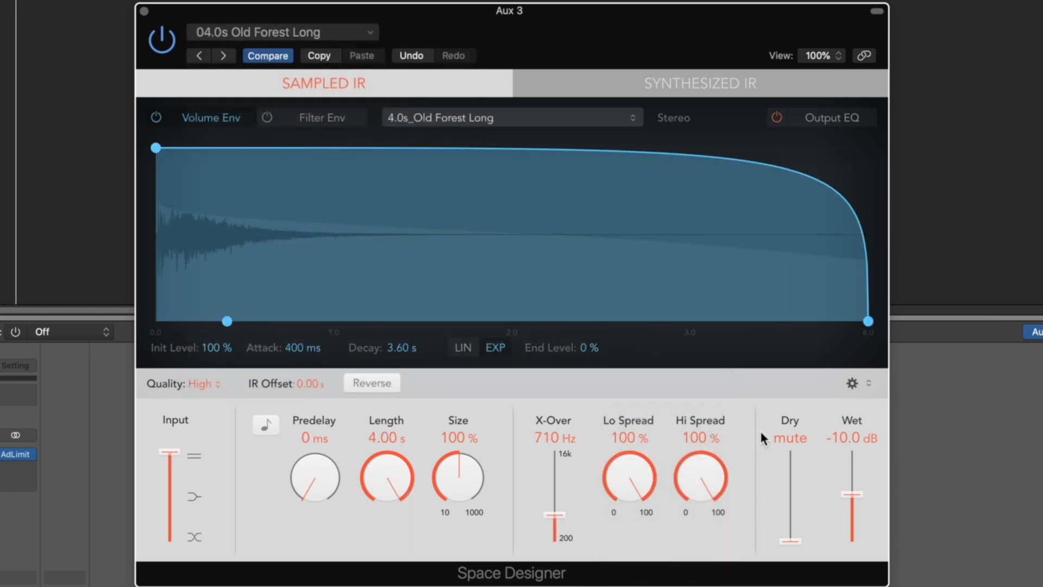
With Dry at mute, load the impulse response Texture 11.aif from the 03 Textures folder inside 05 Warped
left_click_drag(796, 540, 796, 570)
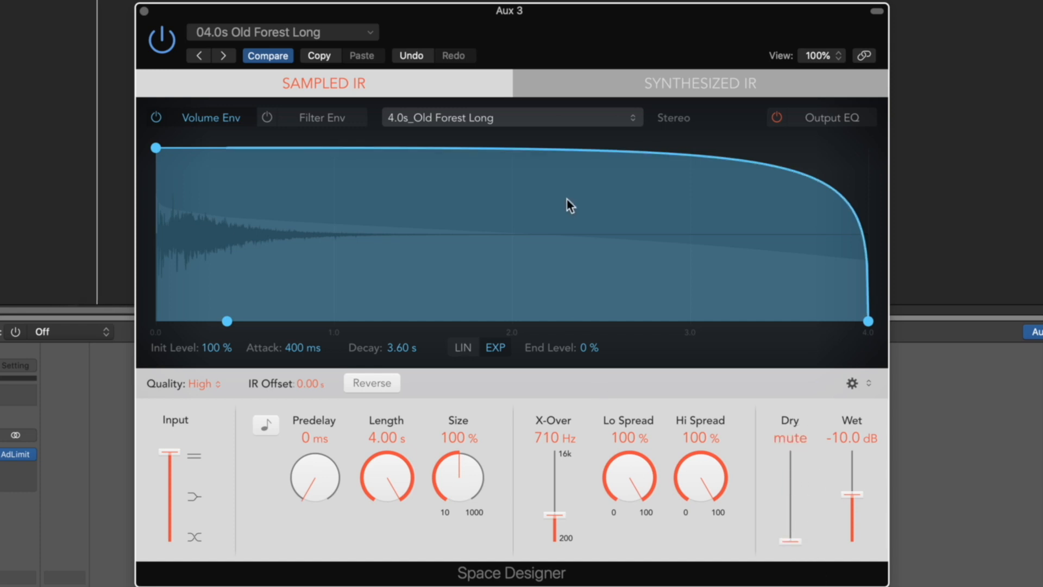
left_click(496, 122)
left_click(497, 122)
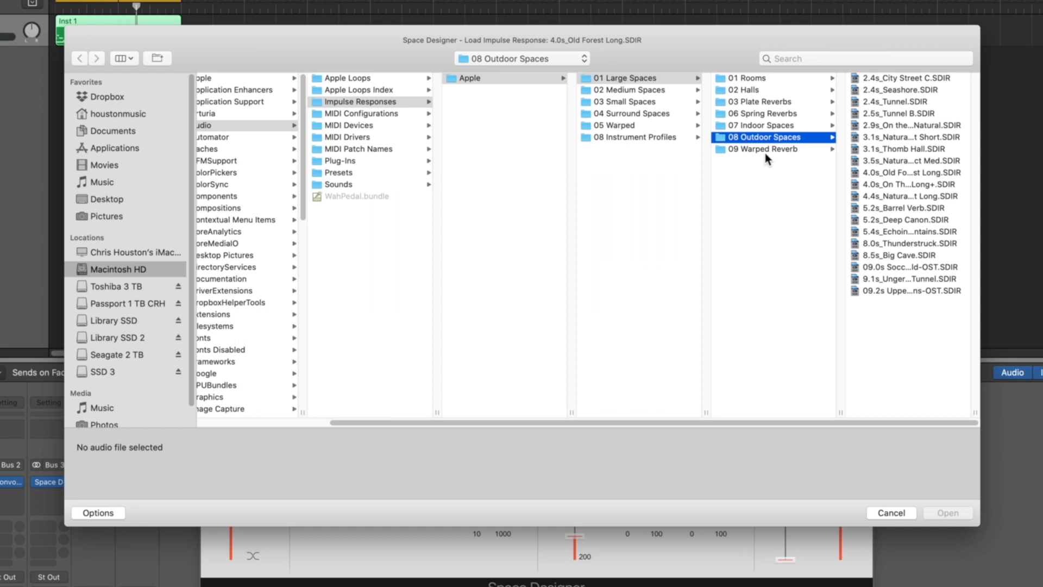
left_click(664, 125)
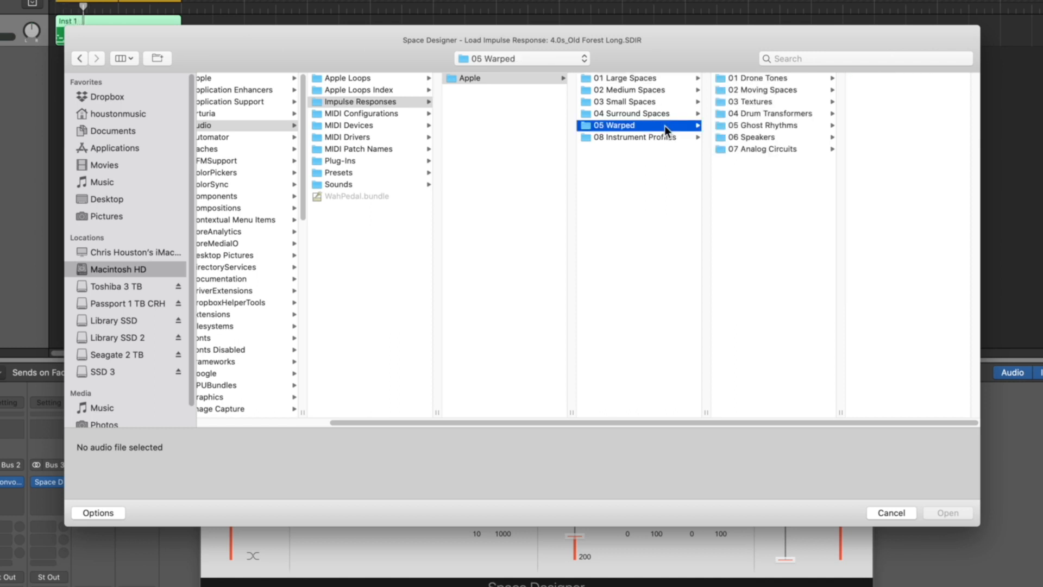
left_click(759, 103)
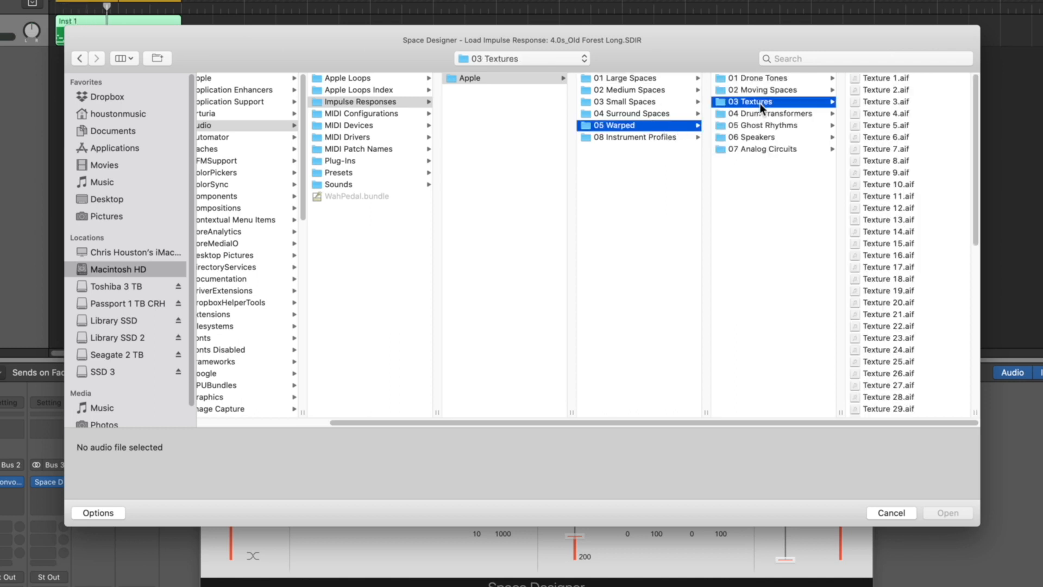
left_click(875, 193)
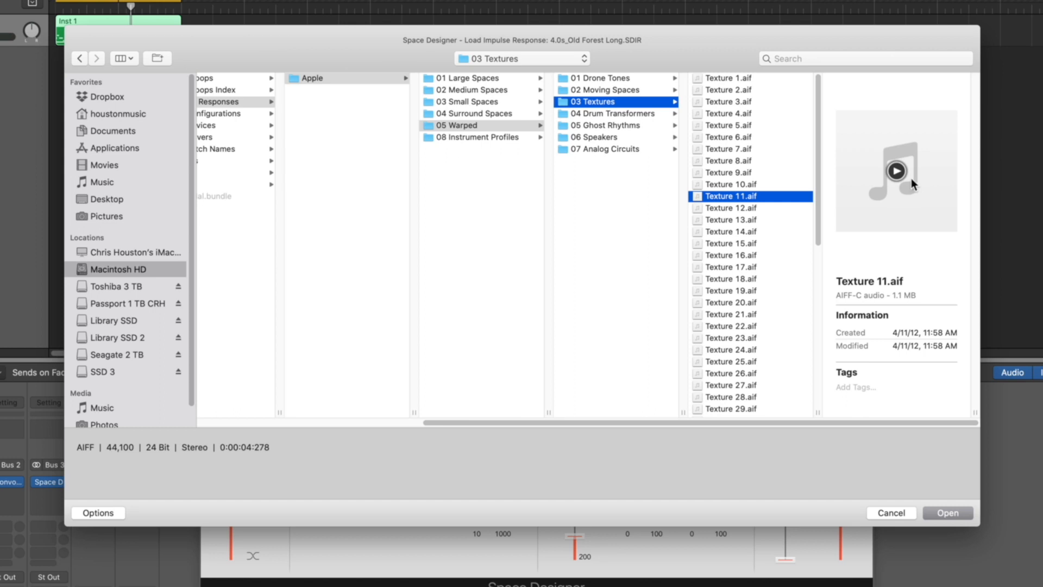
double_click(756, 196)
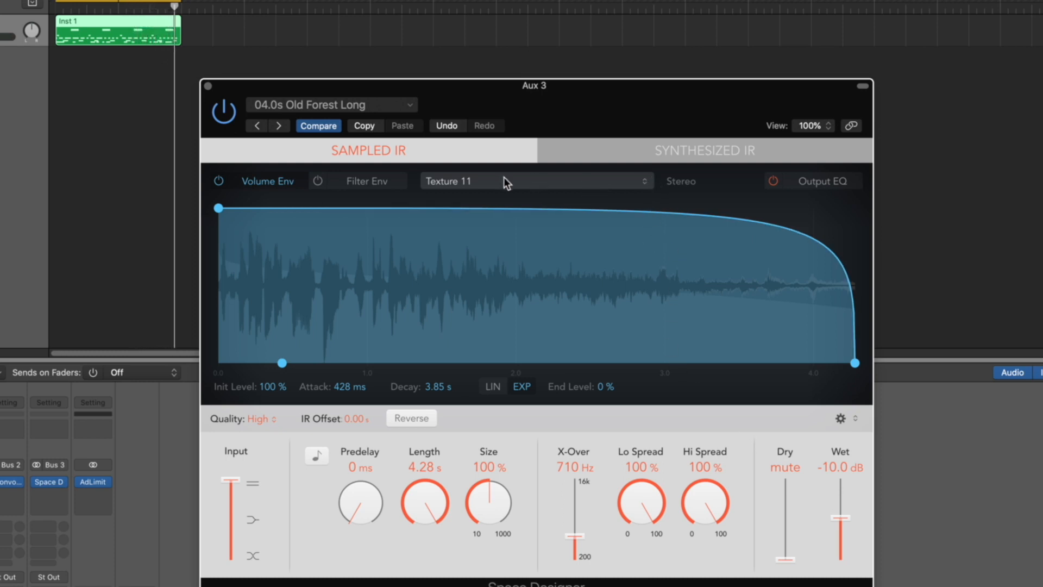
Open Texture 11 in the Impulse Response Utility, importing it with the track layout that has left and right mic positions
left_click(546, 180)
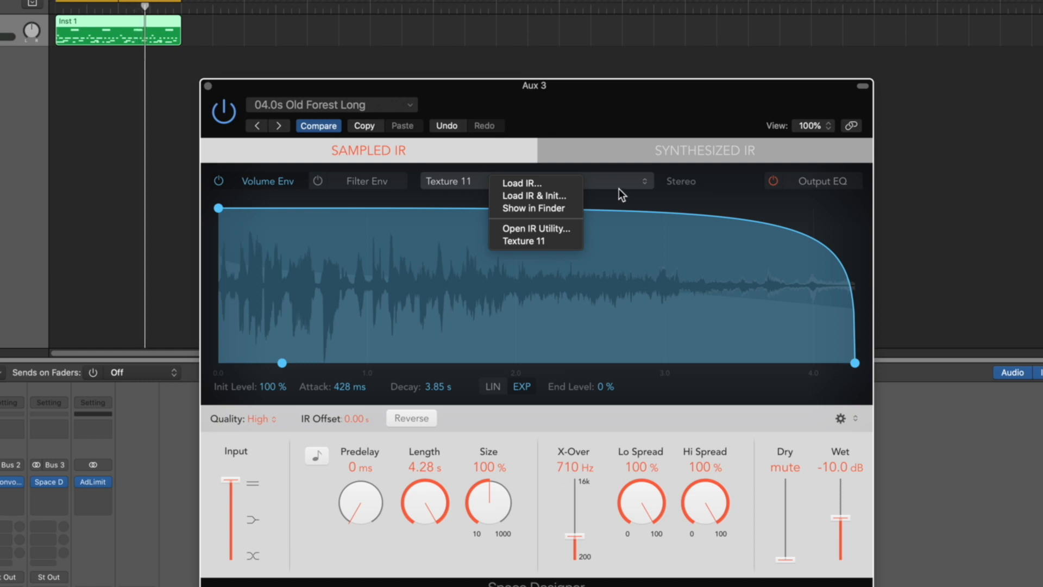
left_click(161, 209)
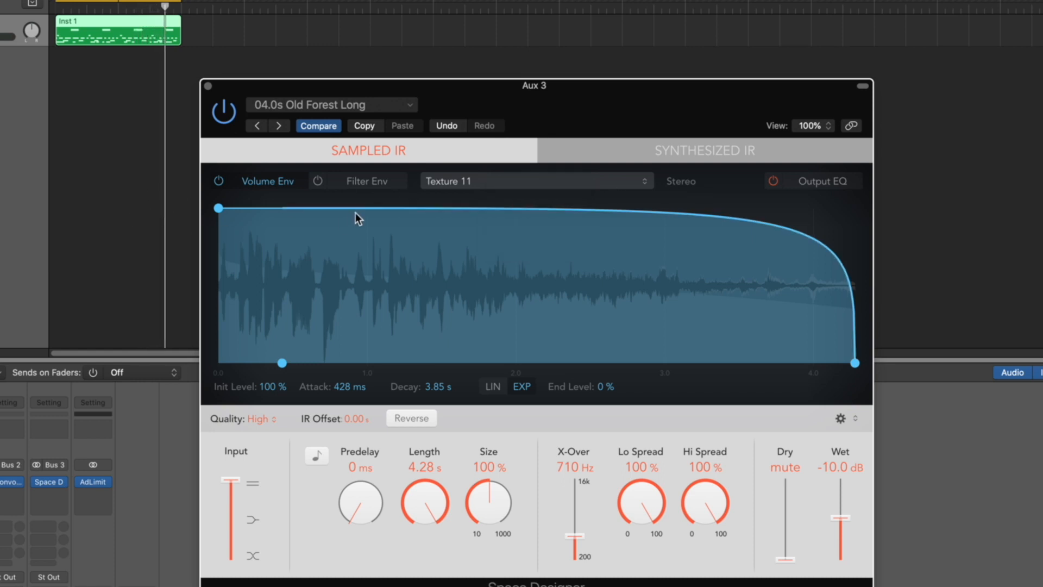
left_click(485, 180)
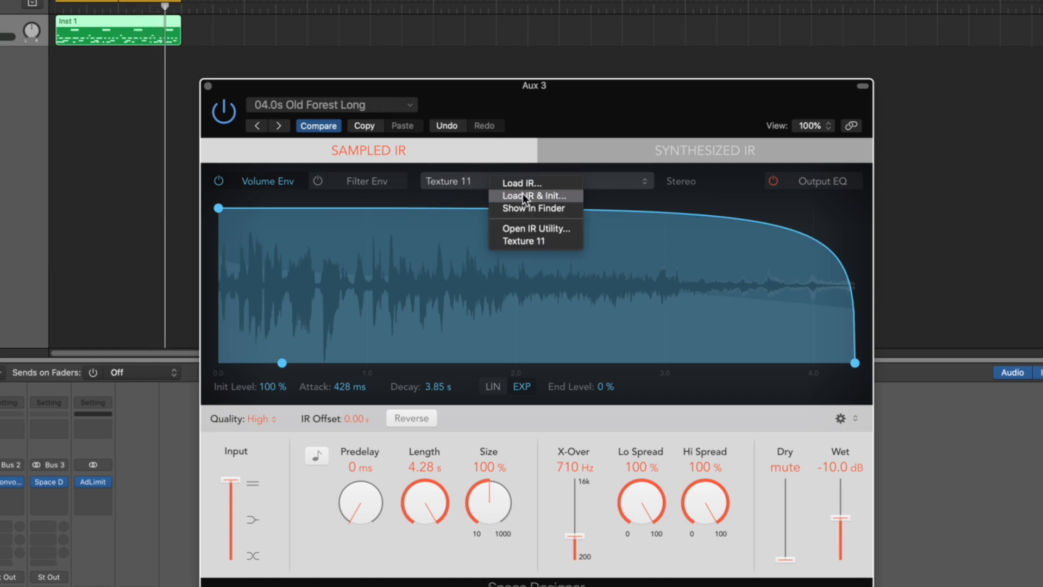
left_click(542, 228)
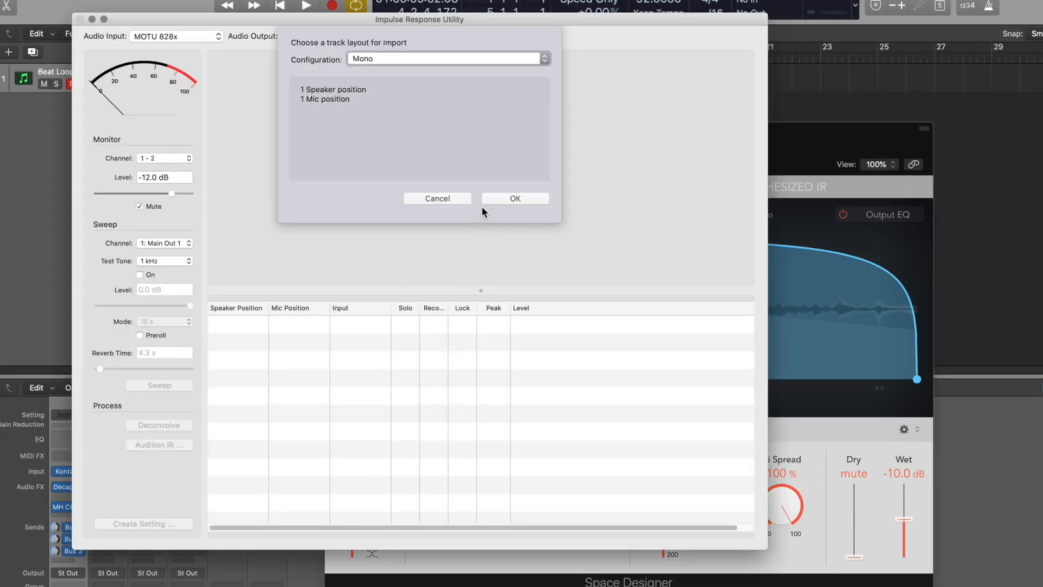
left_click(478, 58)
left_click(478, 71)
left_click(505, 201)
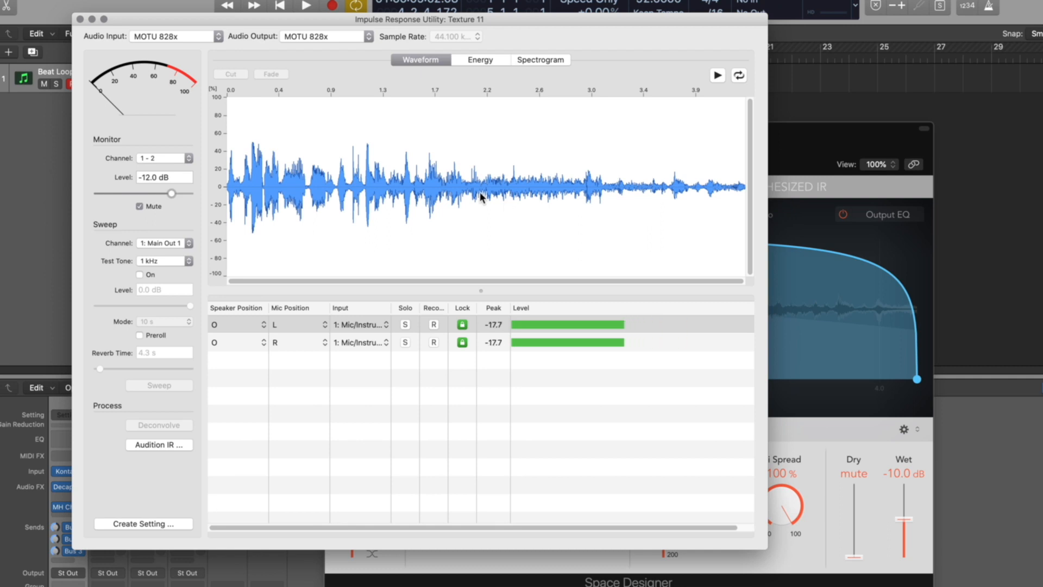
Close the Texture 11 project window and quit the Impulse Response Utility
left_click(80, 20)
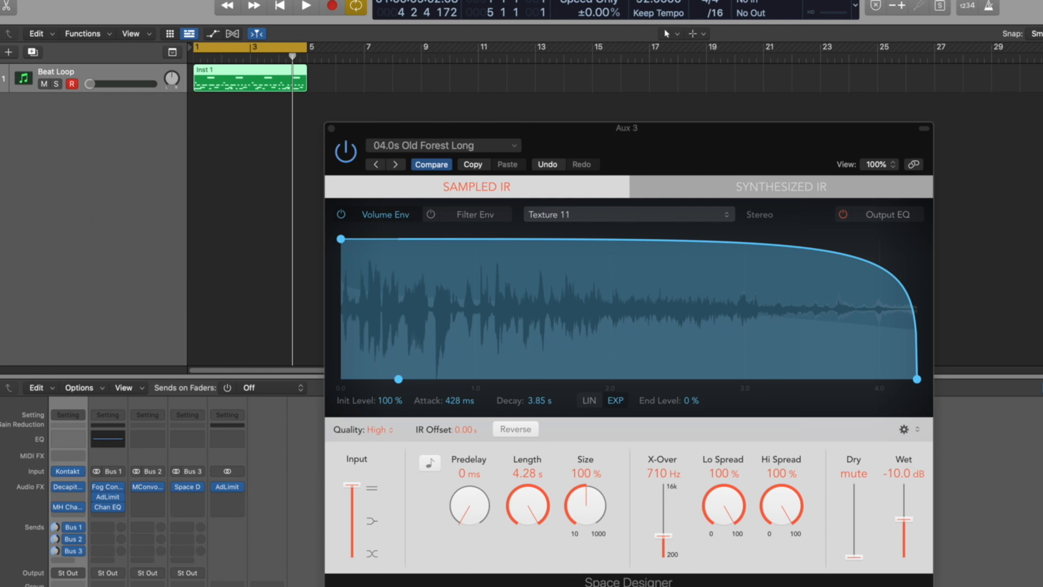
left_click(1, 1)
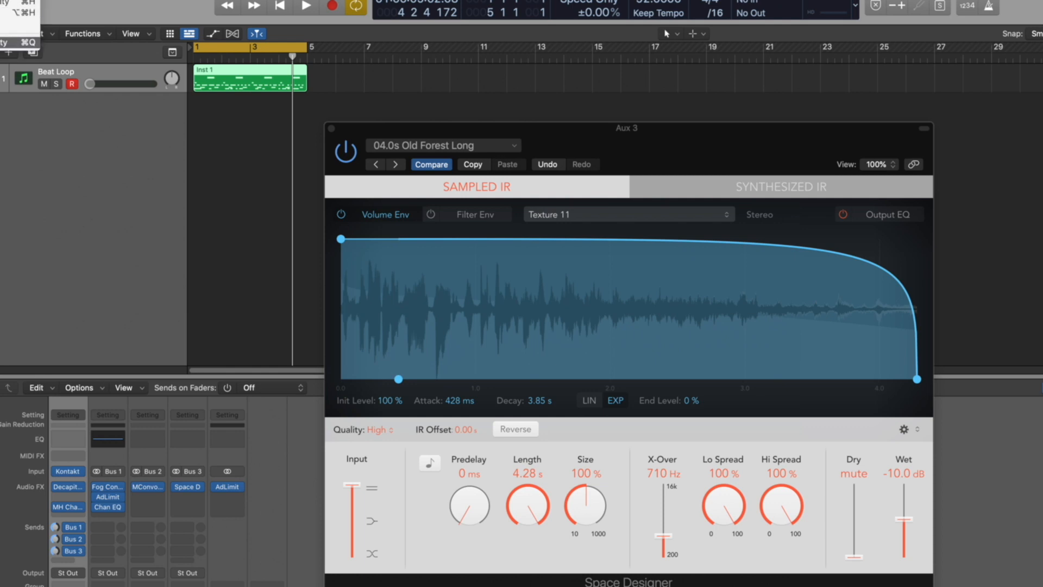
left_click(17, 42)
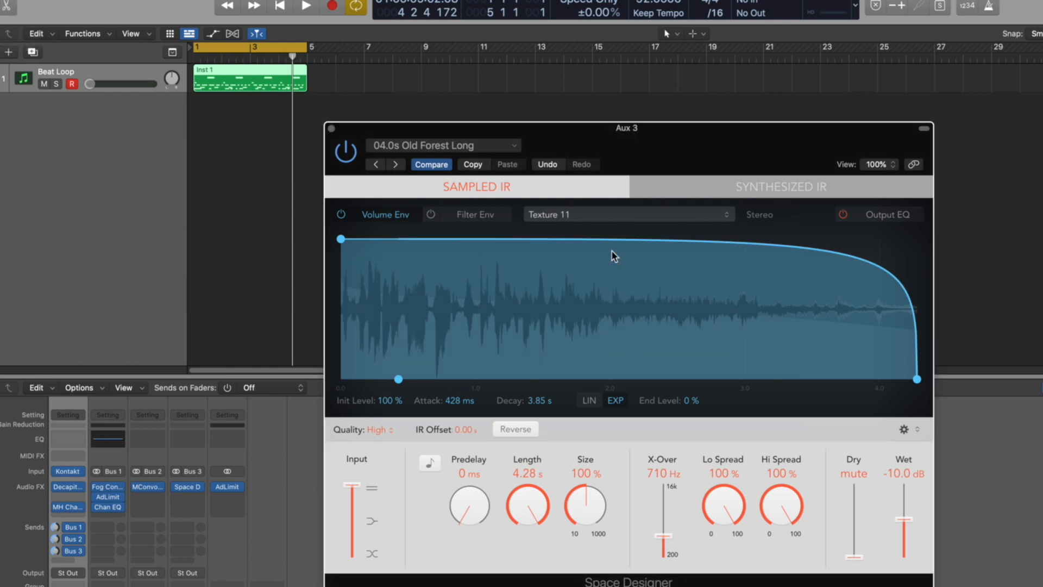